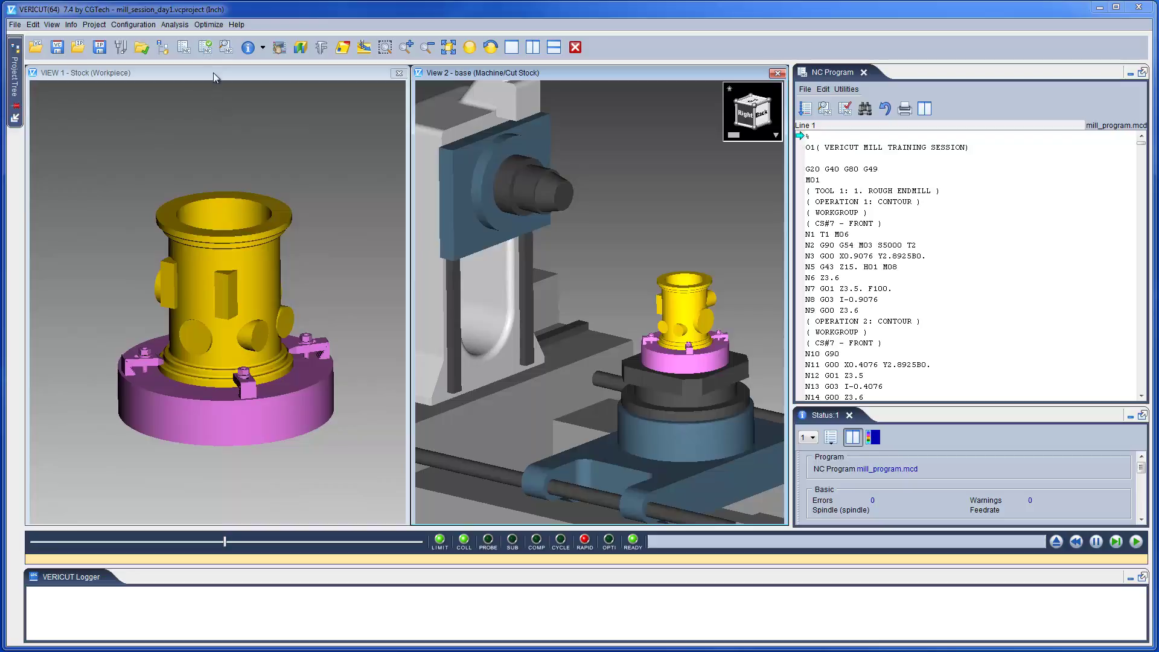
Check the NC program for syntax errors and jump to line 171, block N111 G43 Z15. M08.
click(205, 48)
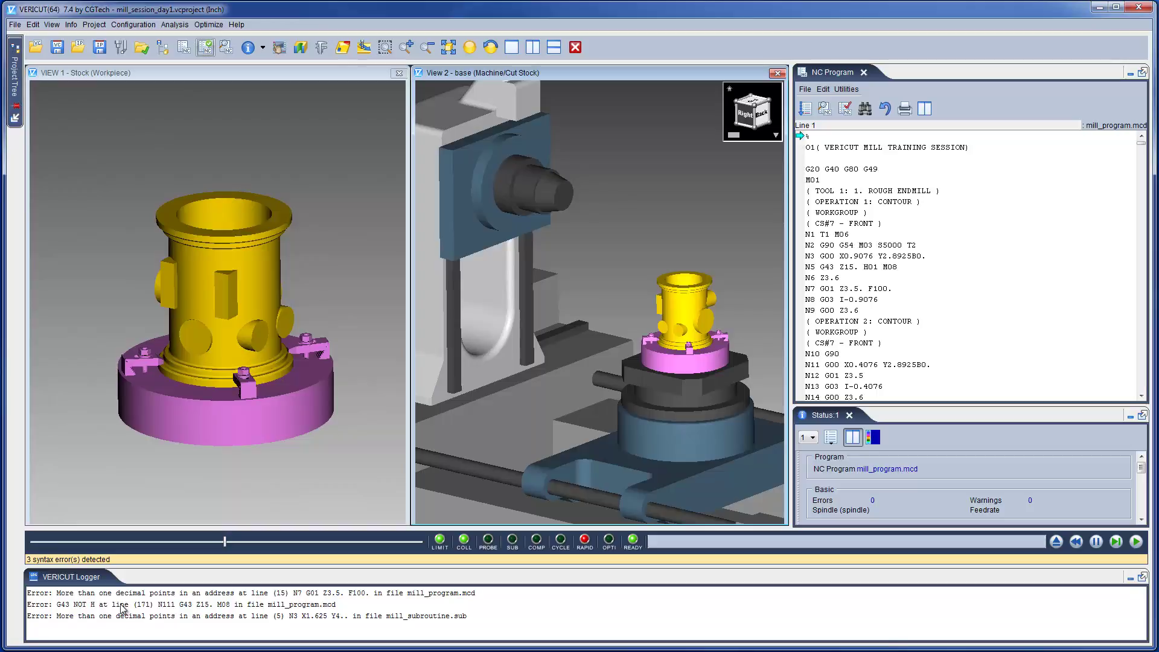
click(122, 605)
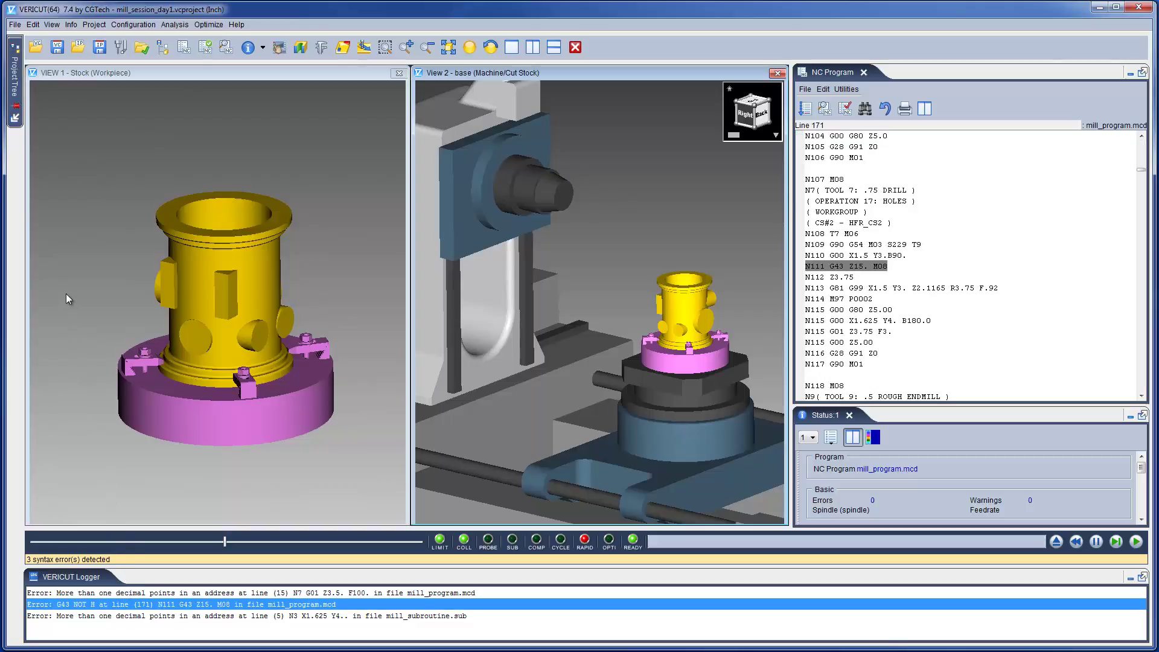
click(17, 90)
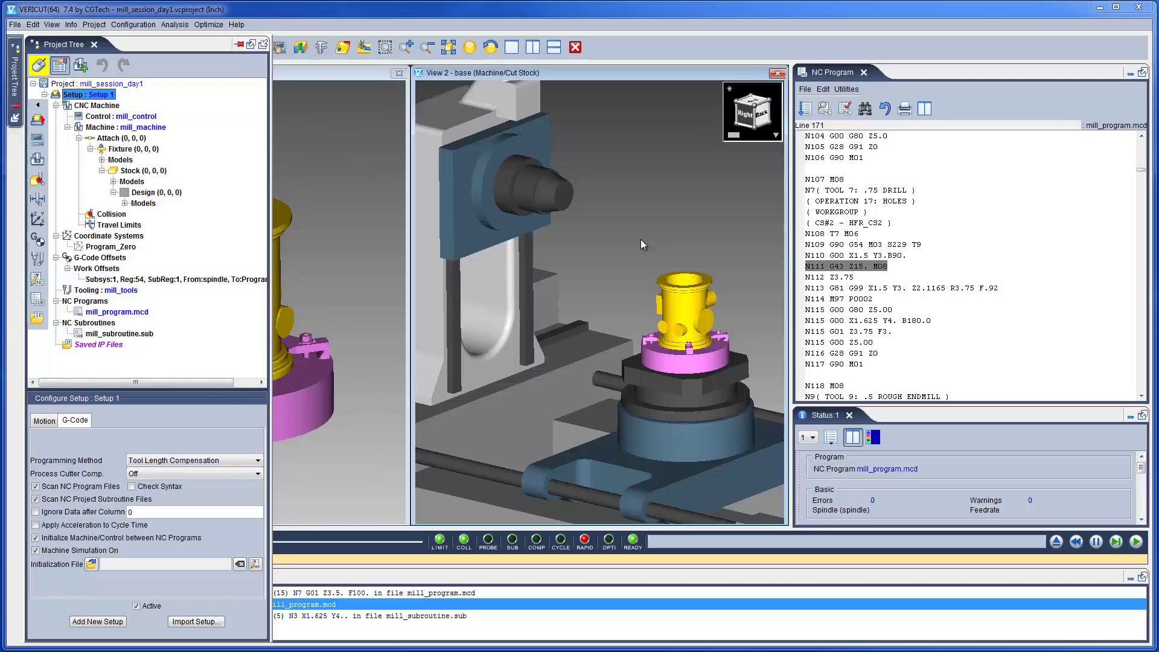
Enter NC program review and trace the spindle collision error in the Logger to its program line.
click(825, 108)
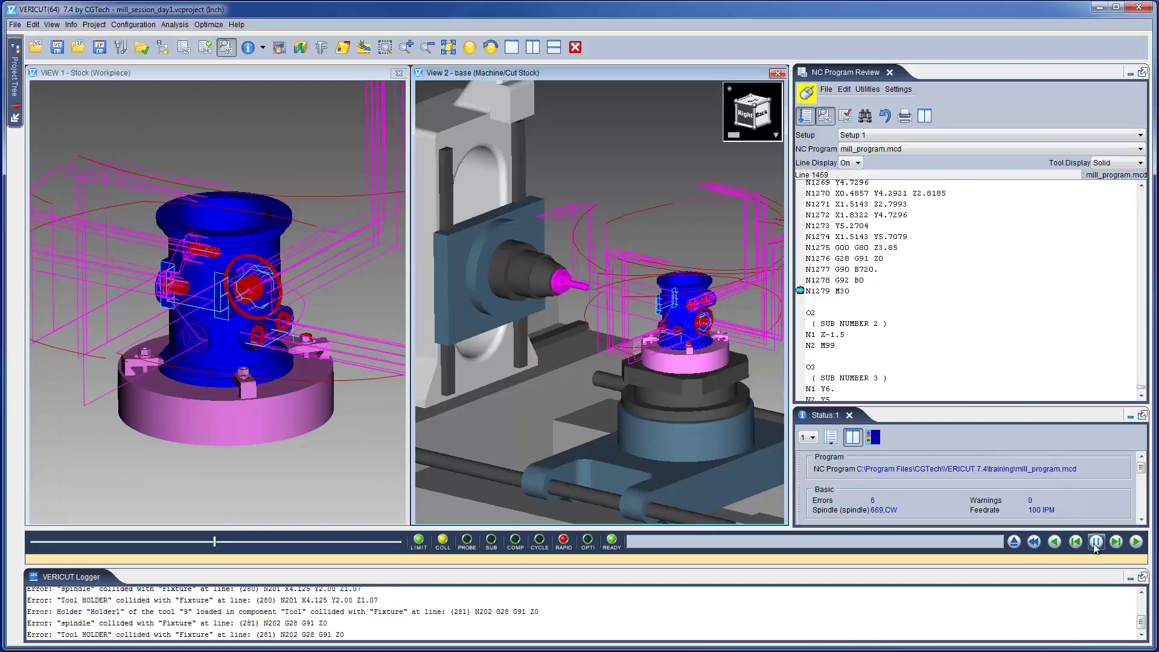
click(1142, 593)
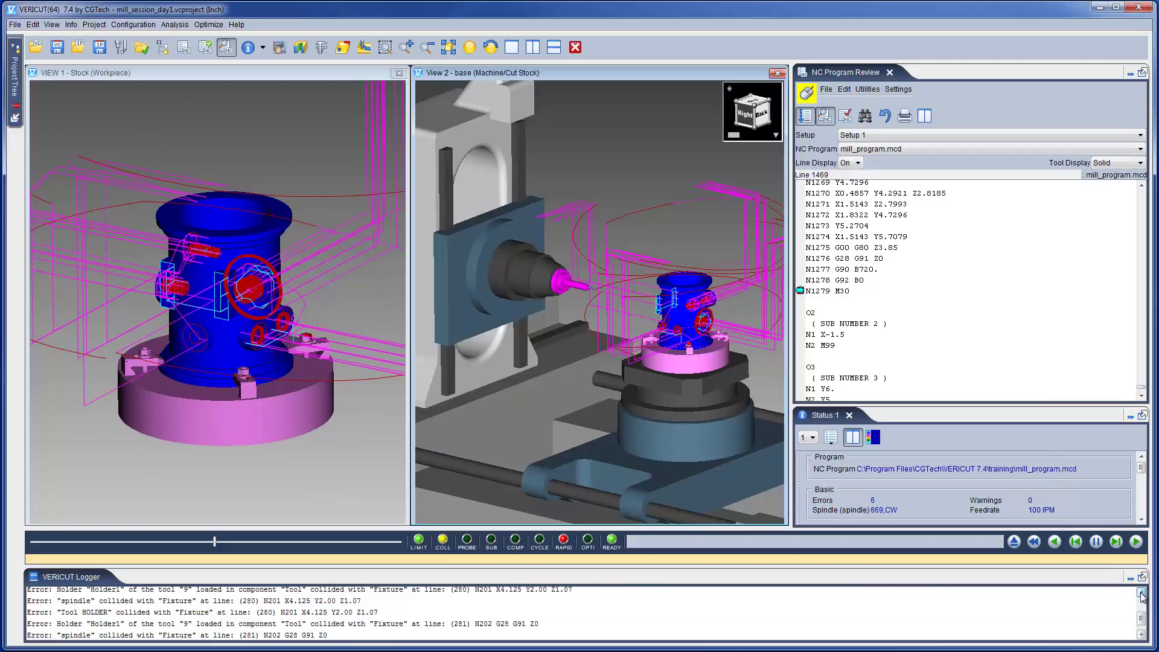
click(1141, 595)
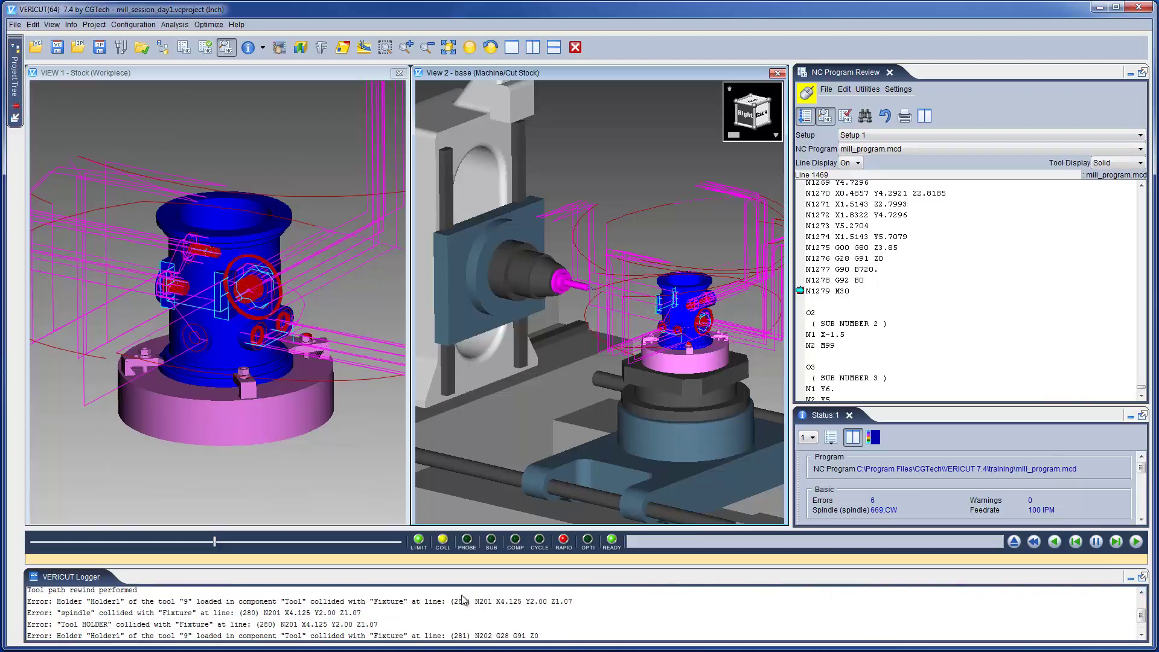
click(348, 613)
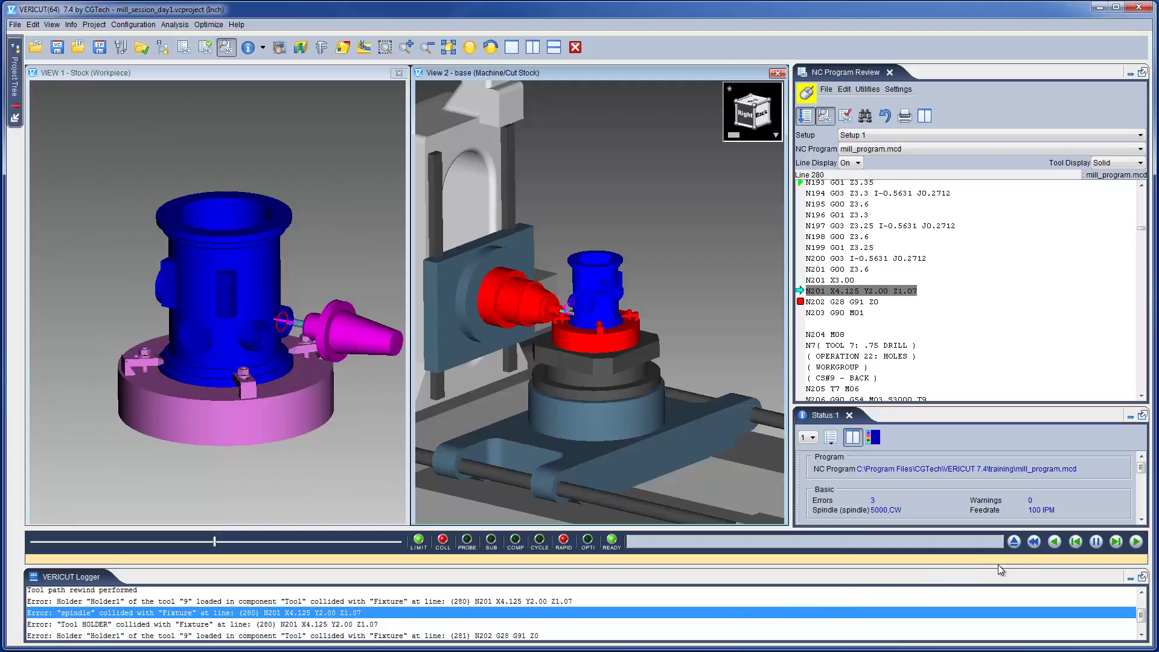
Step around line 280 to the colliding block N201 X4.125 Y2.00 Z1.07, then reset to uncut stock.
click(1075, 545)
click(1075, 542)
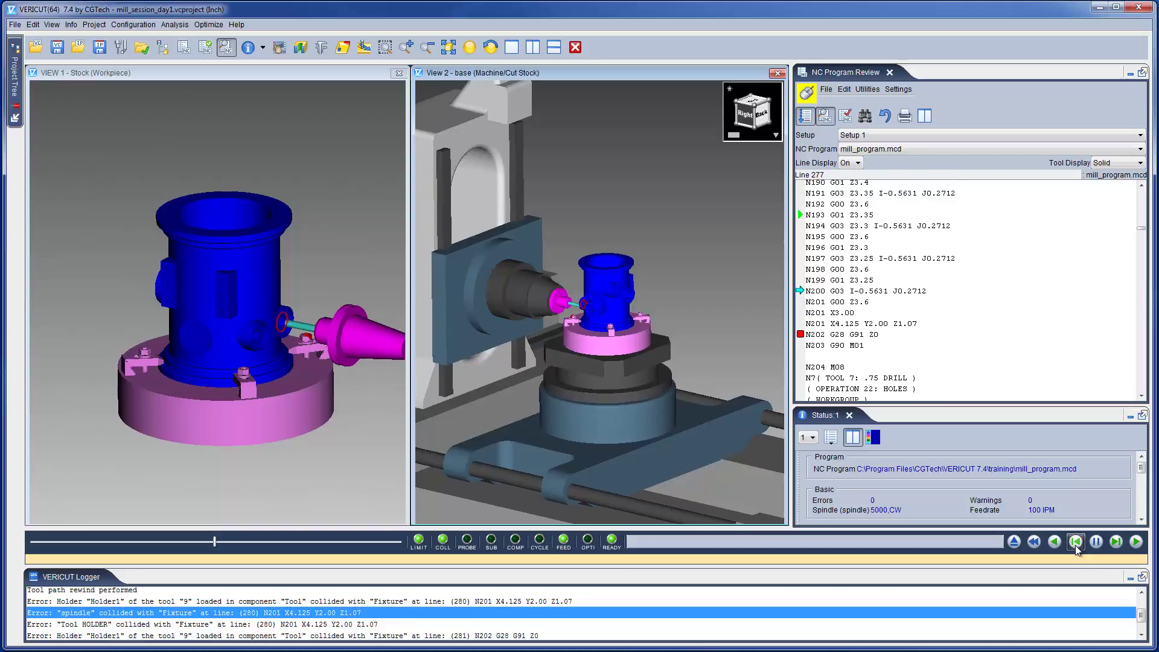
click(1117, 542)
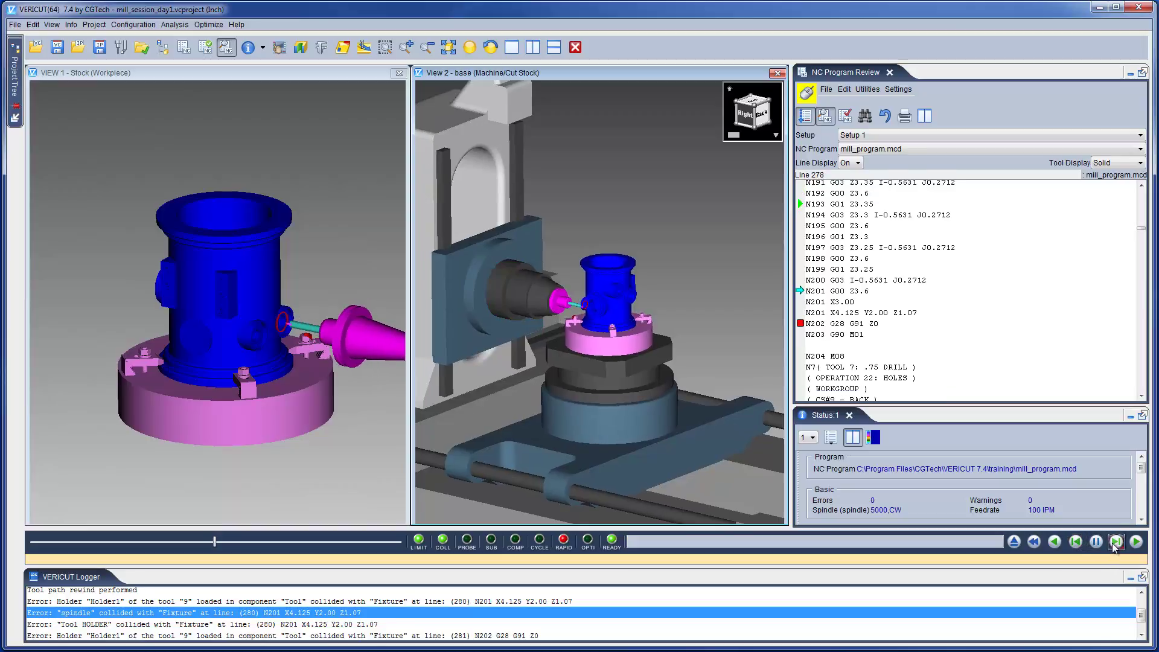
click(1116, 542)
click(1116, 544)
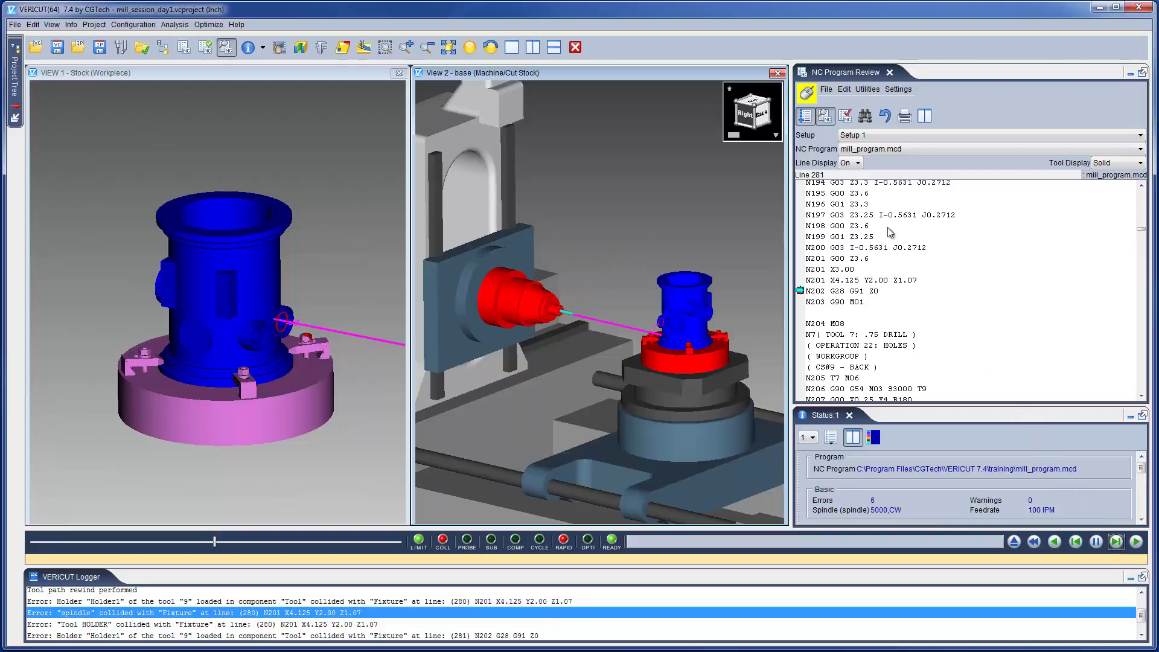
click(826, 118)
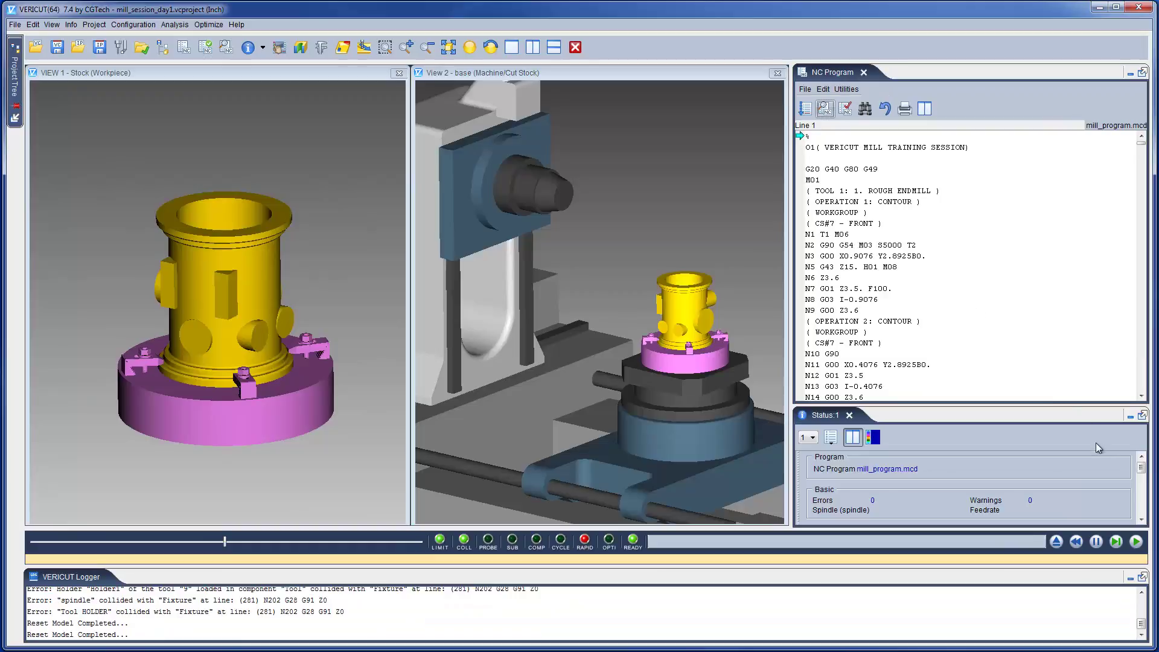
Run the full NC program from the start, producing 6 errors and 3 warnings.
click(1137, 542)
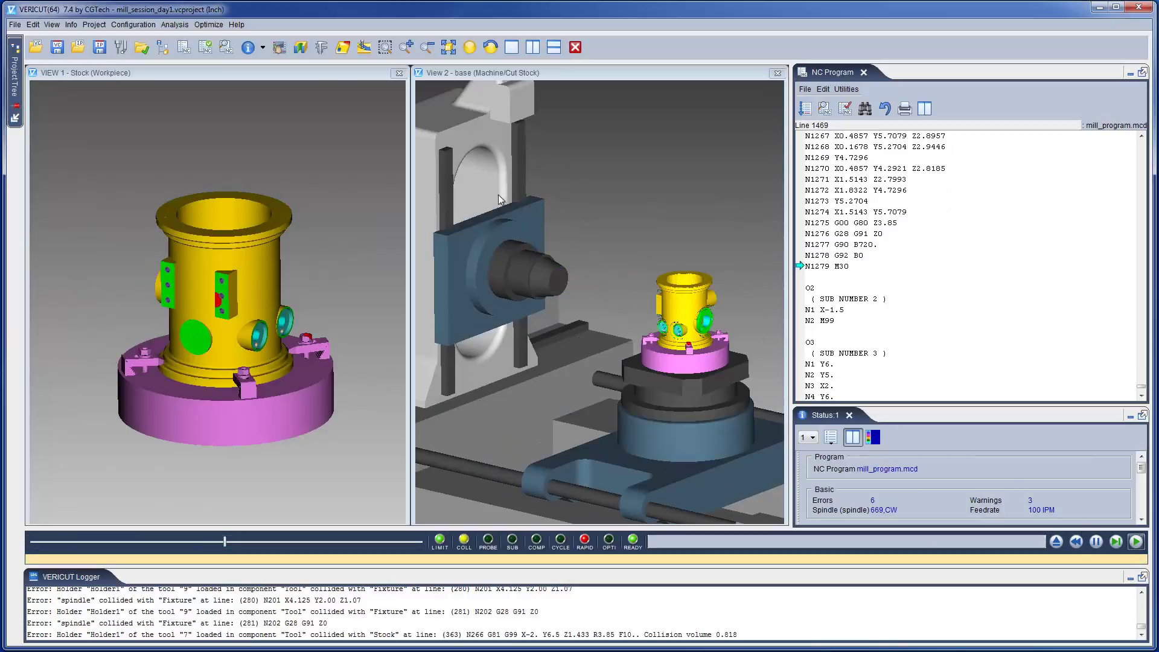
click(70, 24)
click(97, 239)
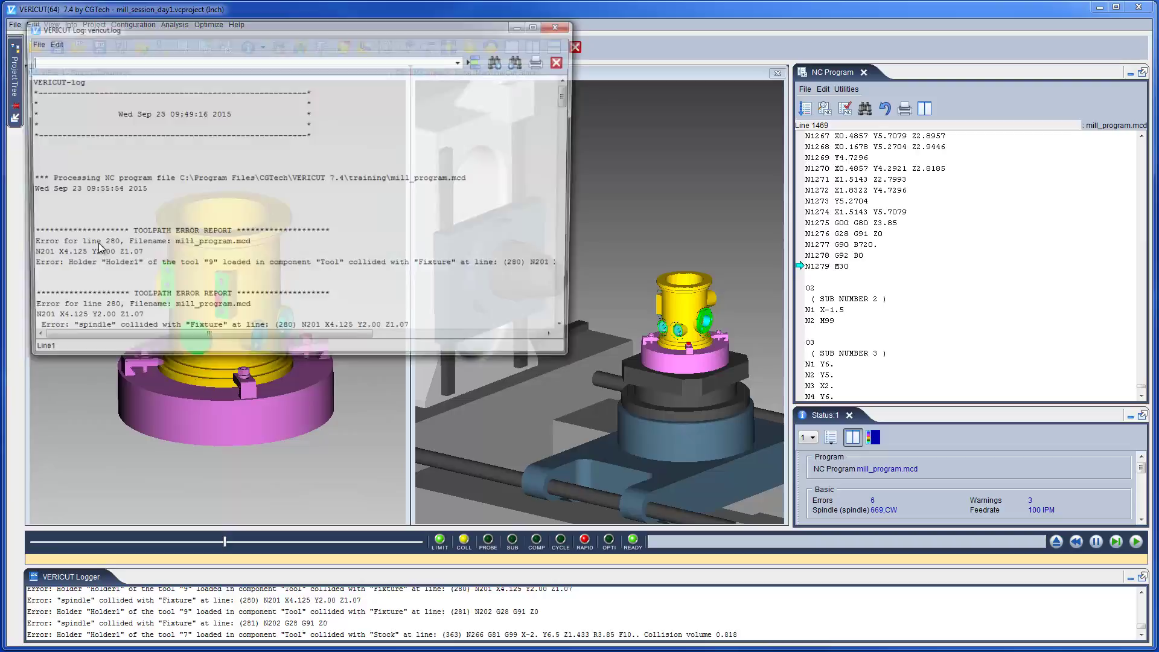
drag(569, 96, 555, 294)
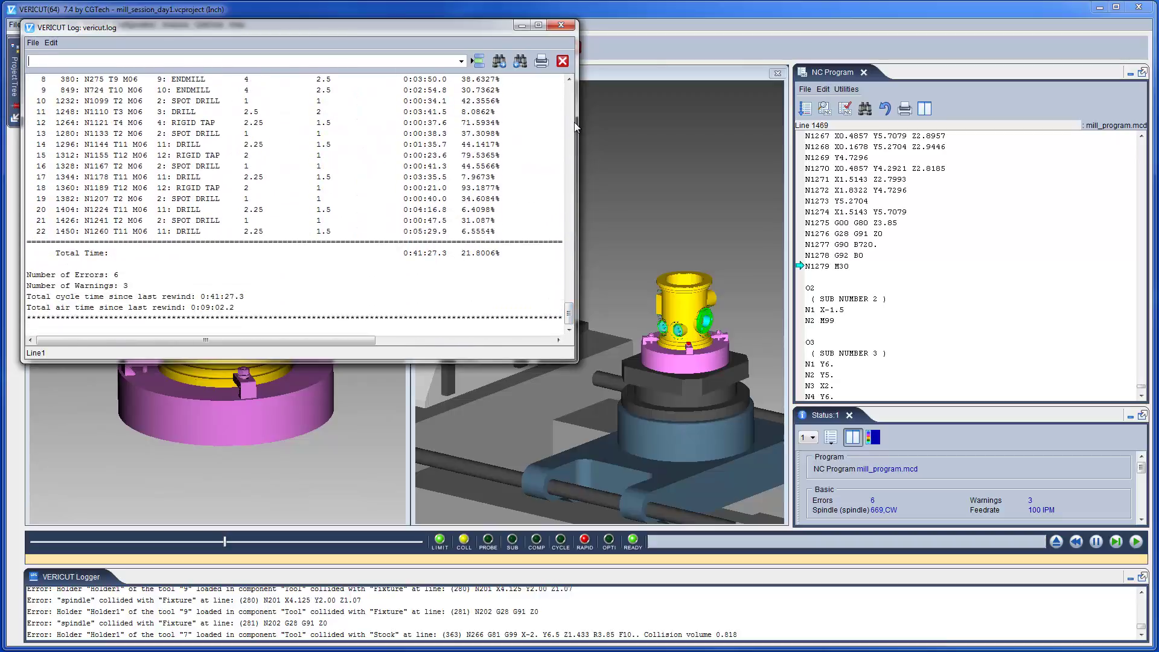
click(568, 27)
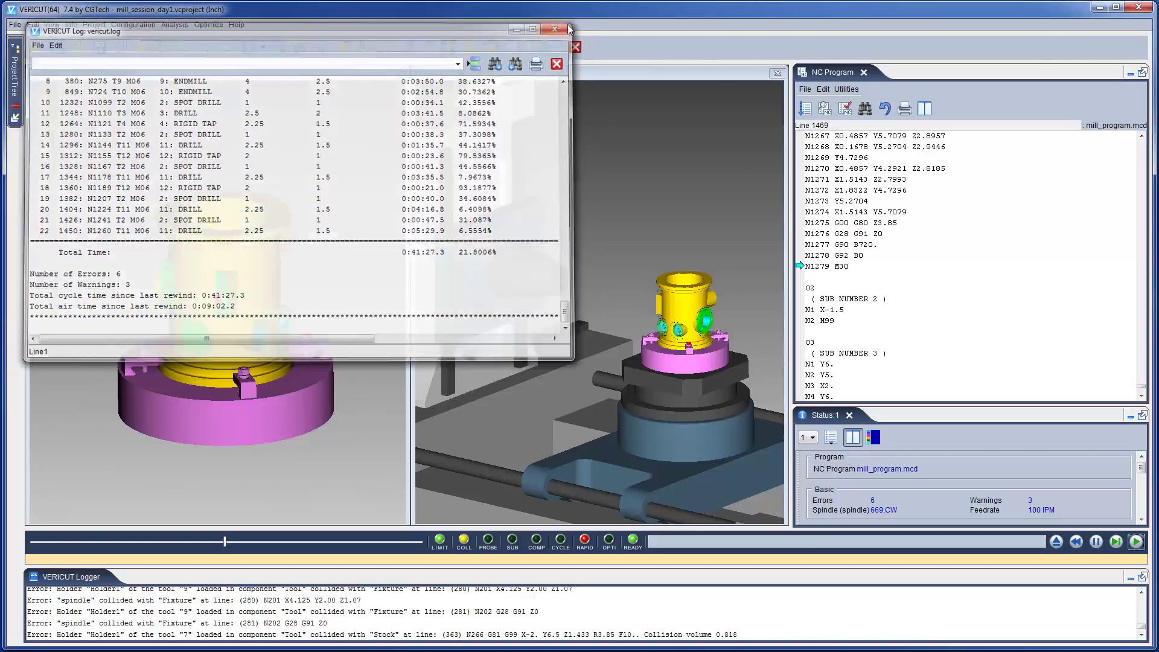
Enter NC program review and zoom in on View 1.
click(805, 109)
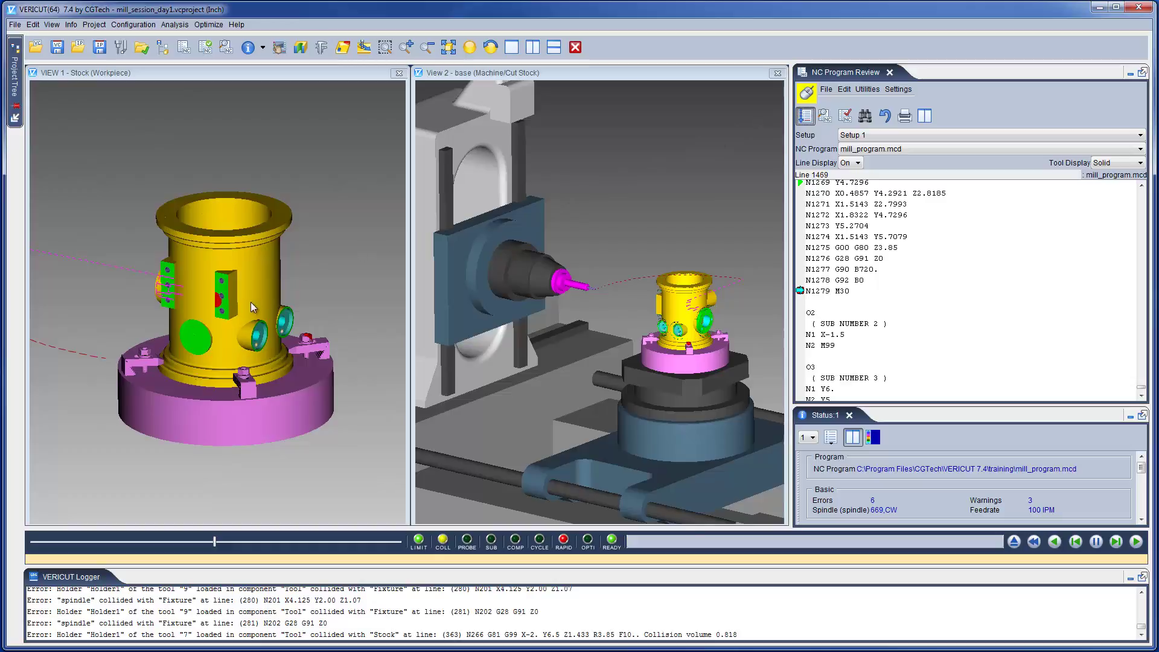
scroll(230, 315, up, 2)
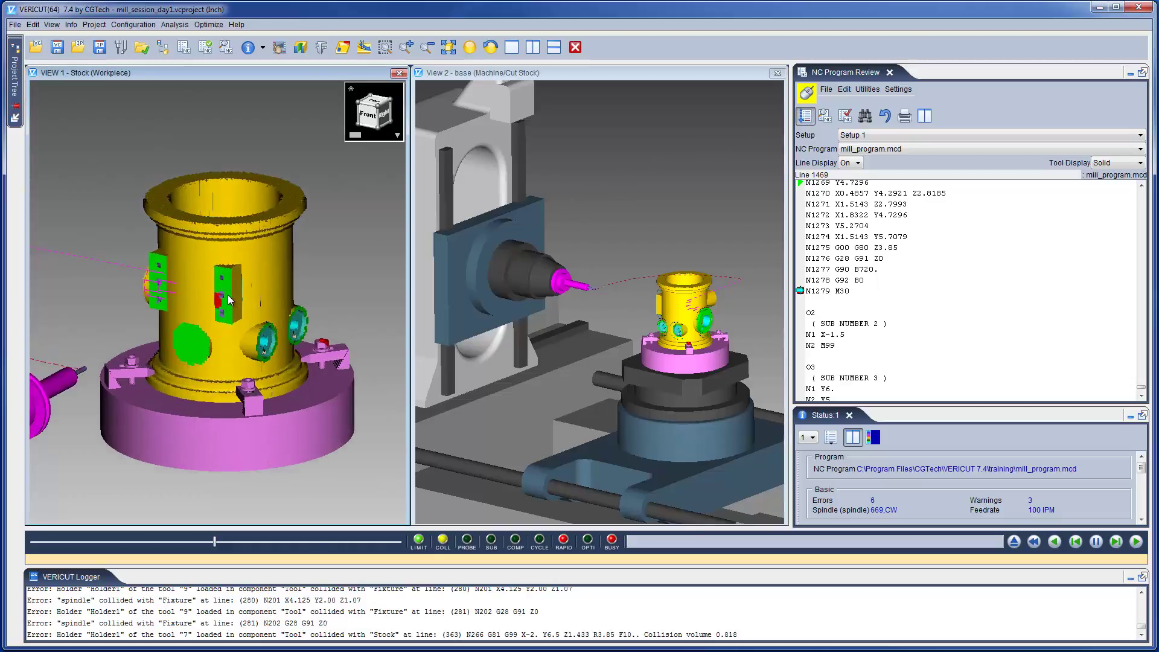
scroll(233, 289, up, 3)
scroll(232, 273, up, 2)
scroll(232, 268, up, 2)
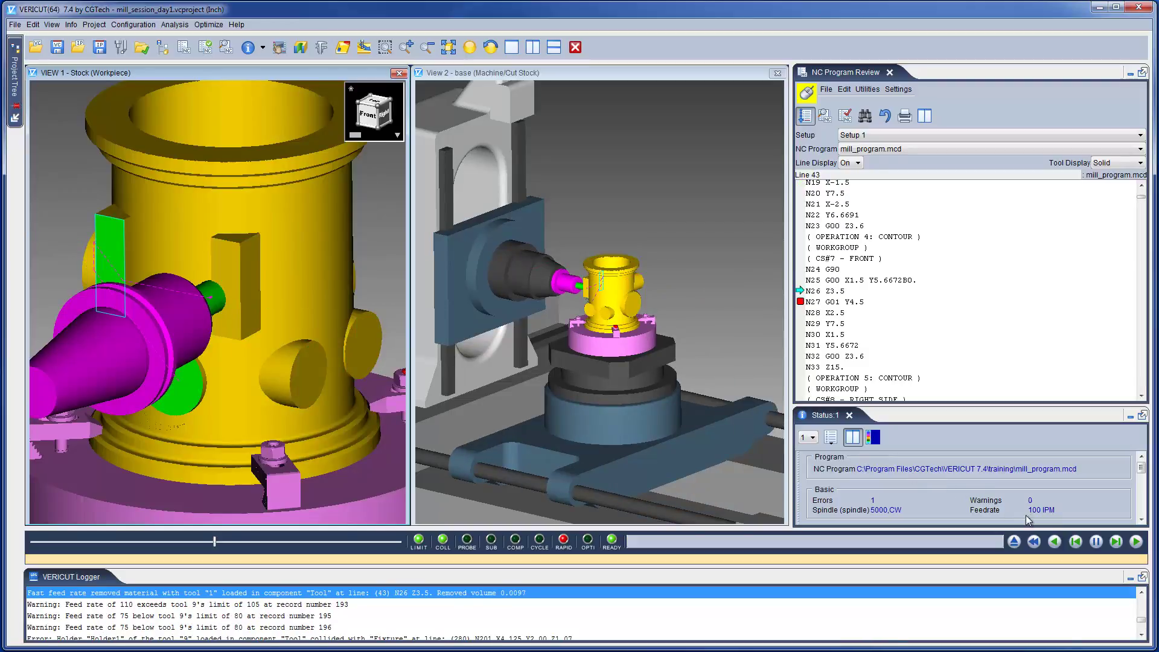
Step around line 43 to the fast-feed block N26 Z3.5, then leave program review.
click(1077, 542)
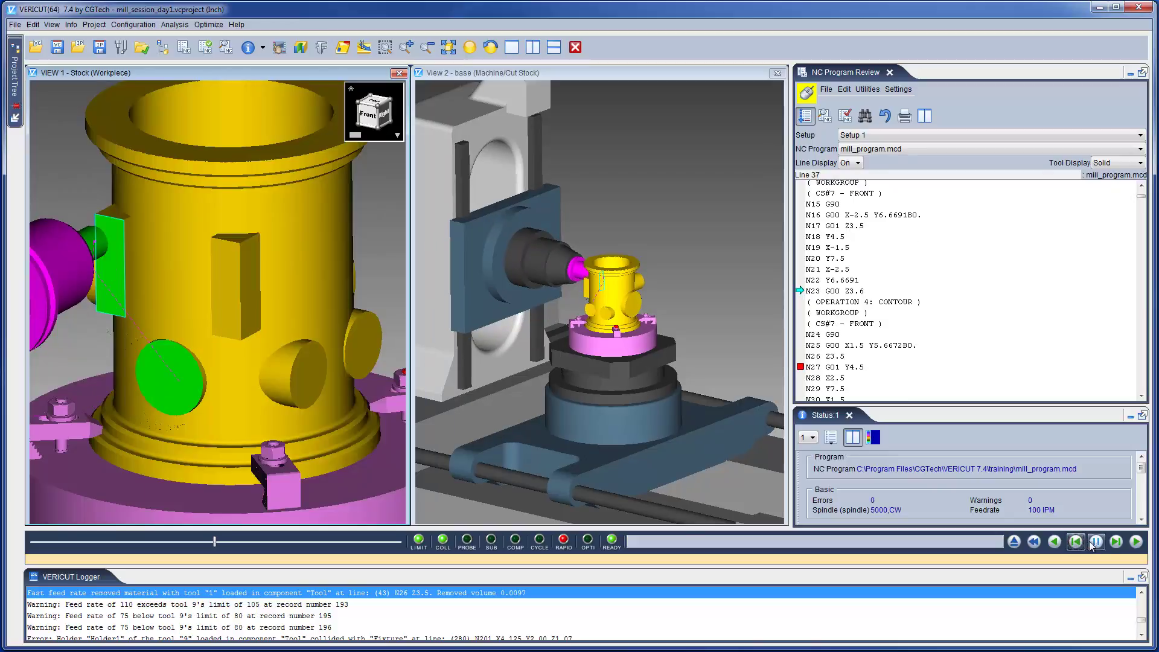
click(1117, 542)
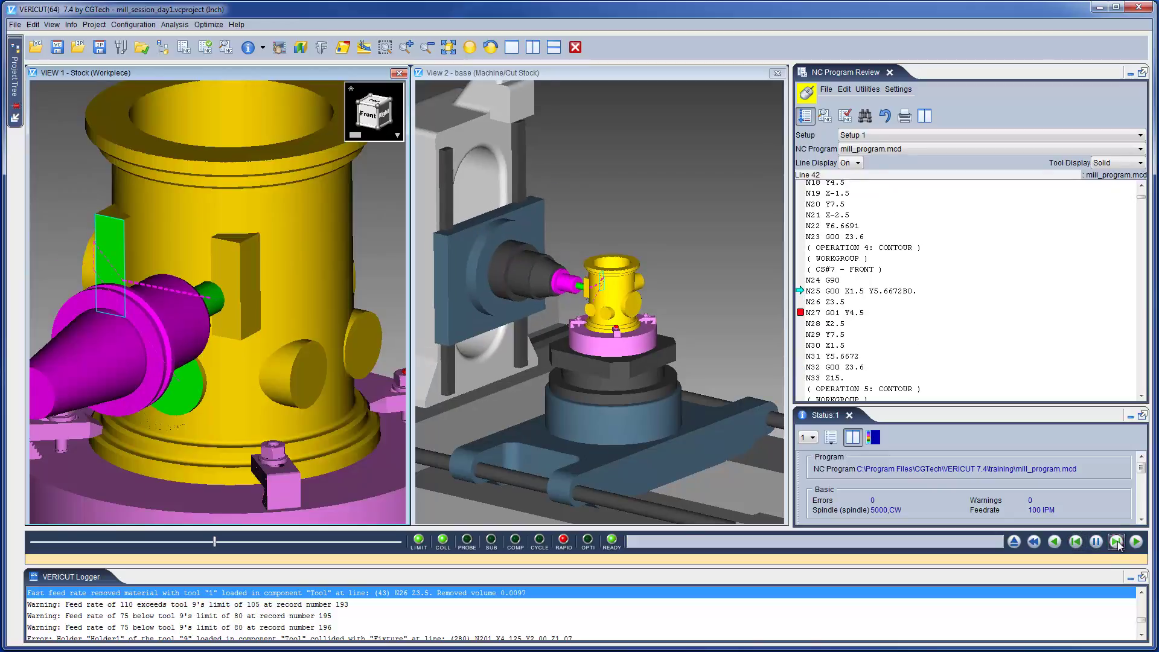
click(1117, 543)
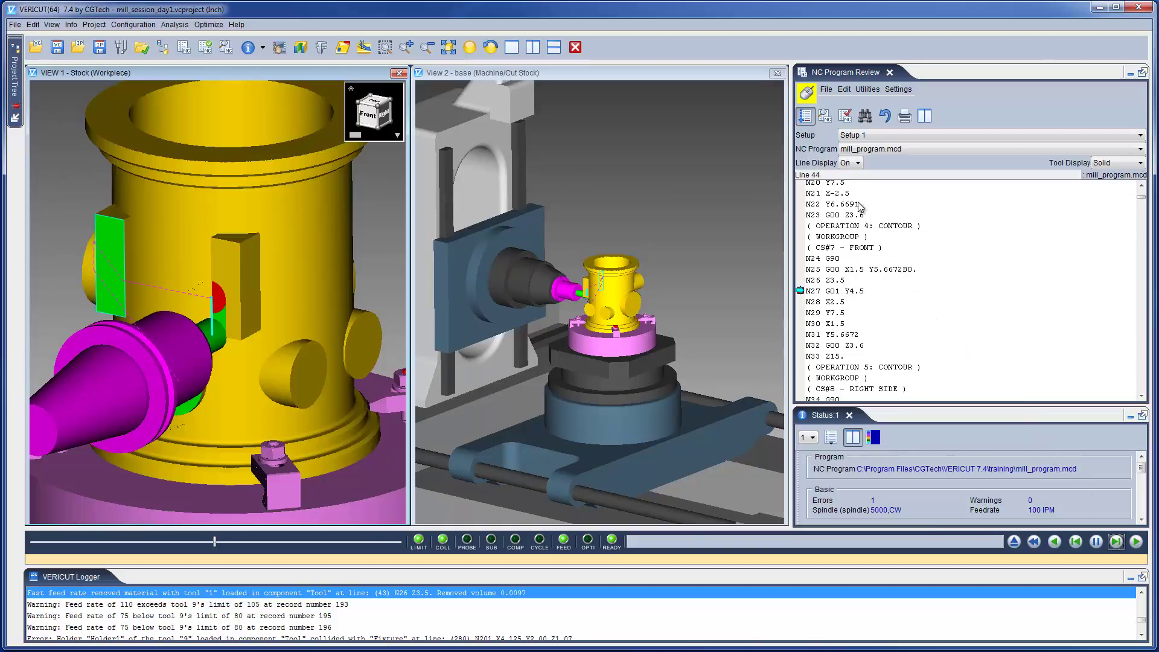
click(802, 116)
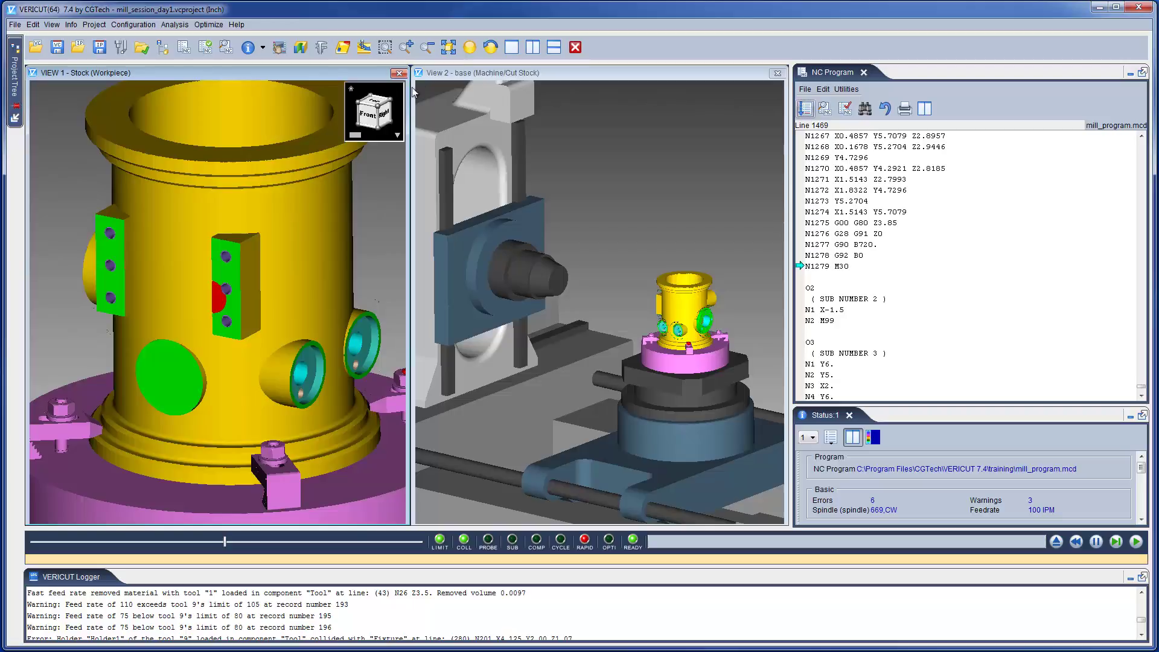
Set a 0.25 near-miss distance between visible fixture and active tool holders, then reset the model.
click(17, 93)
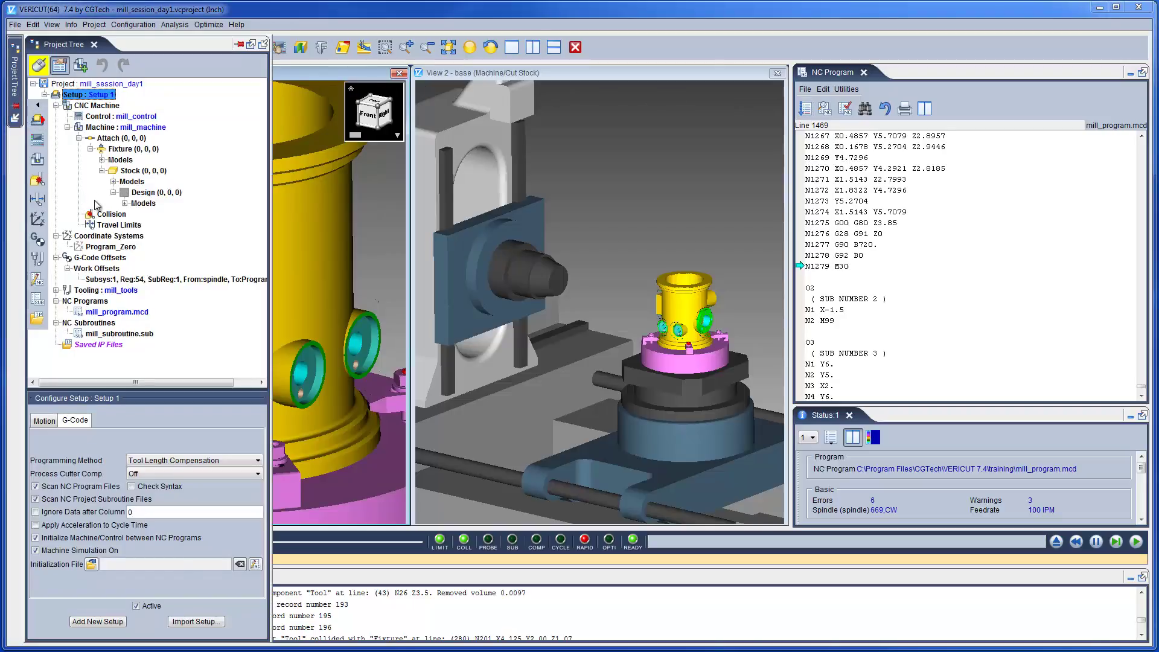
click(112, 215)
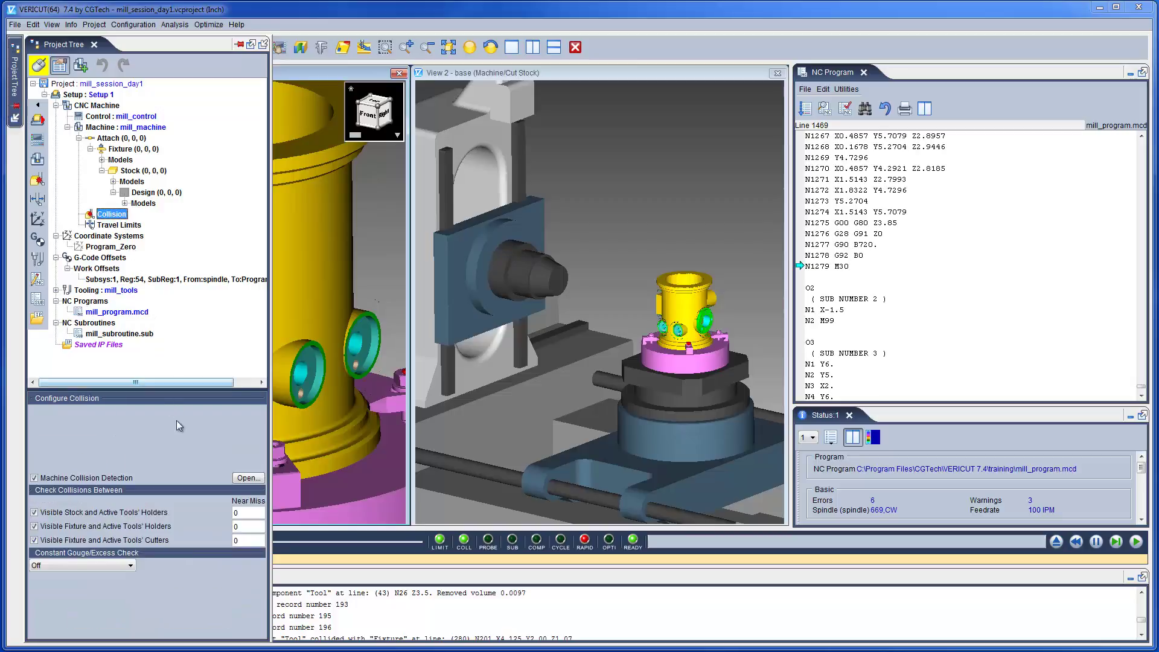
click(247, 527)
text(.25)
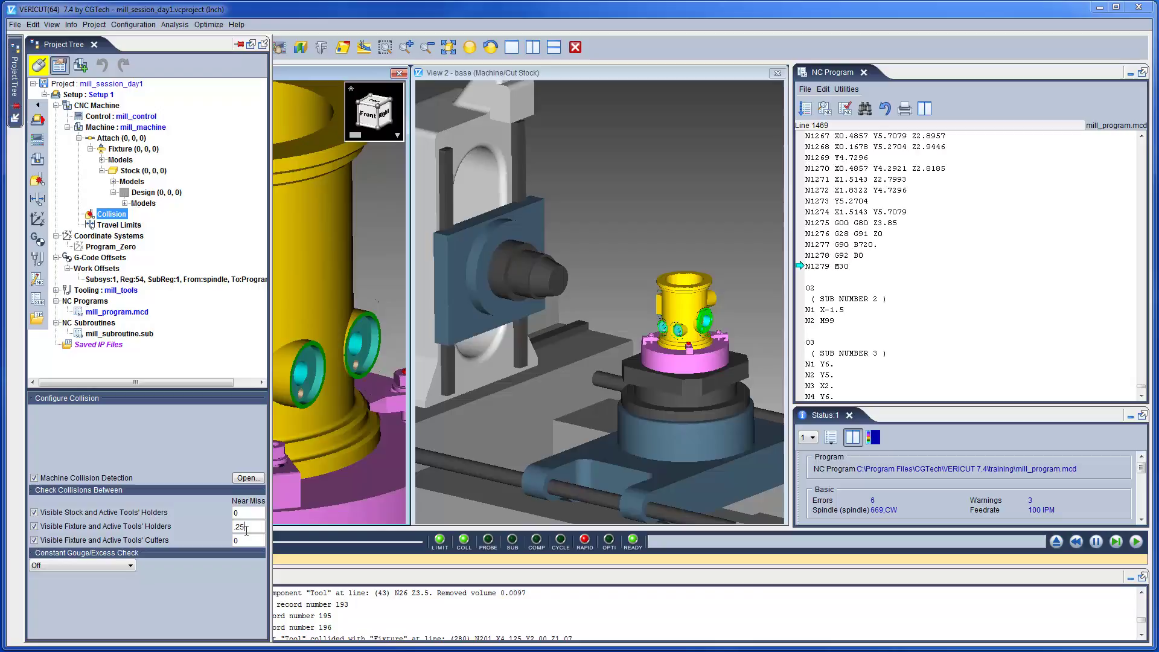
key(Tab)
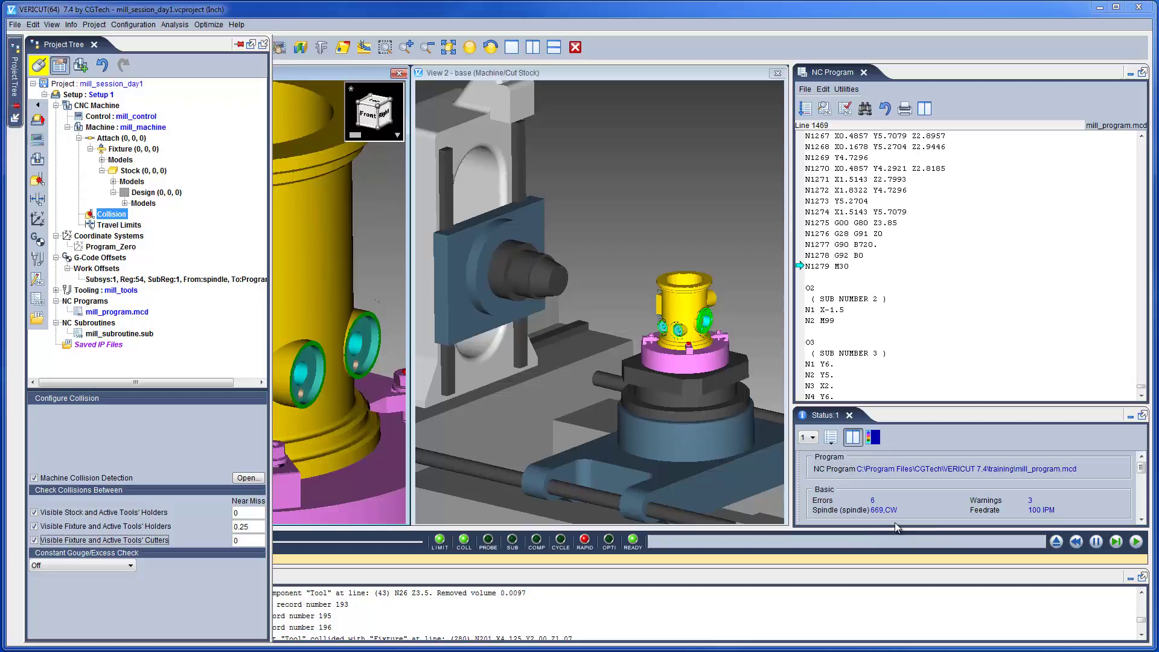
click(1058, 543)
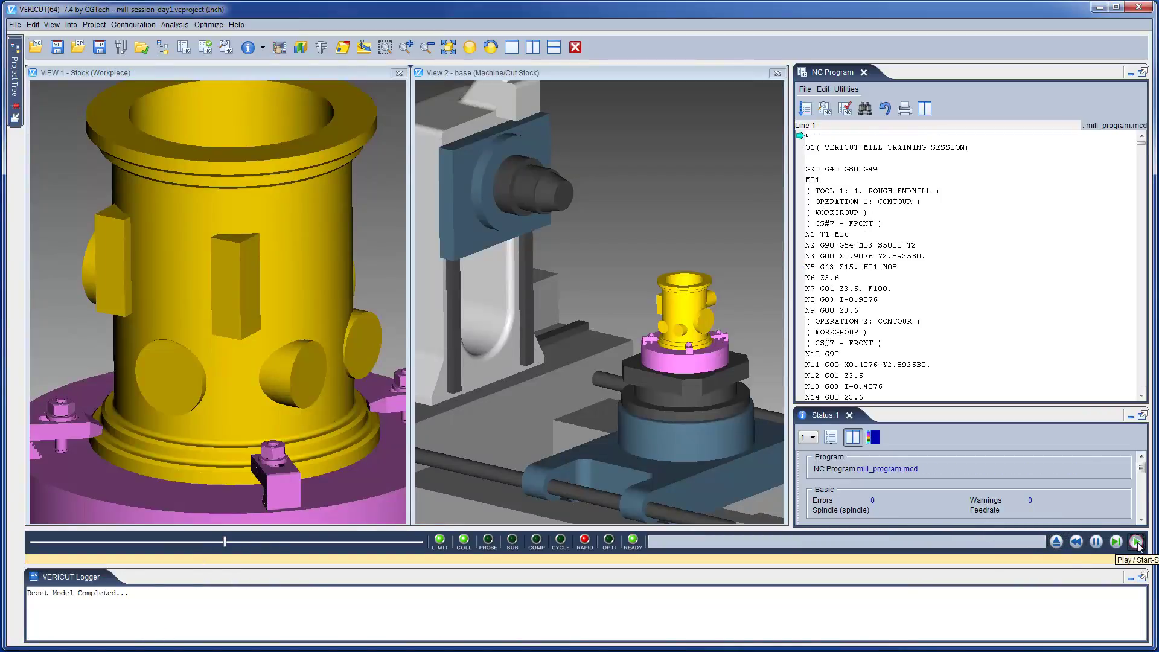
Rerun the full simulation and trace the 0.25 near-miss error to line 280, block N201.
click(1076, 542)
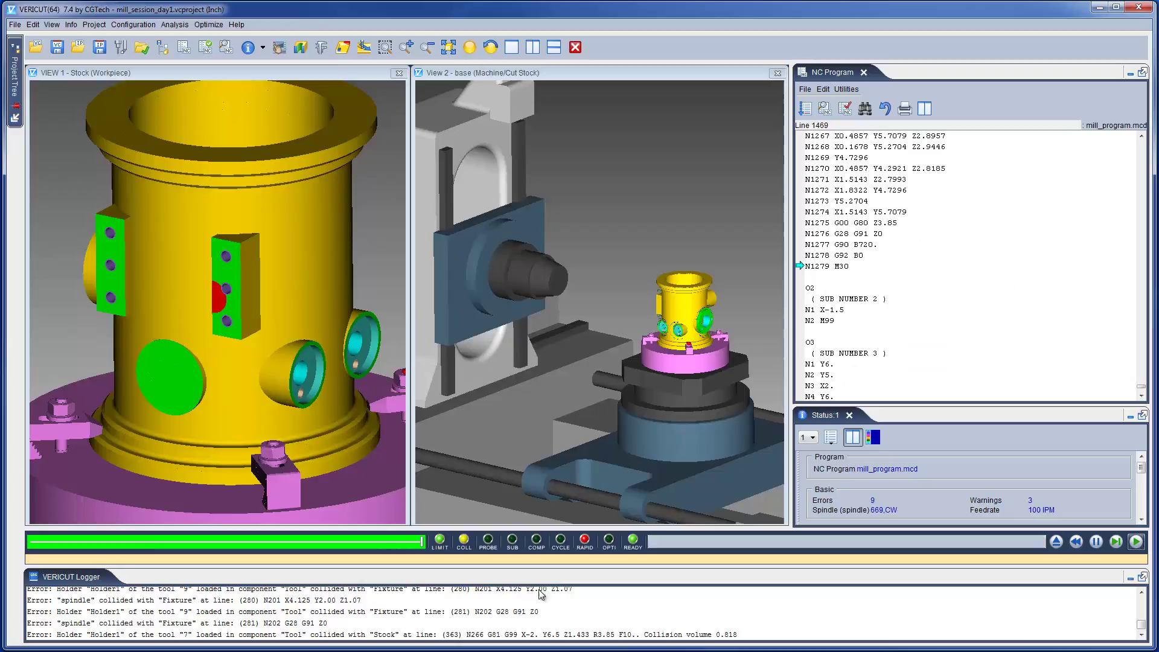
click(1141, 592)
click(1141, 592)
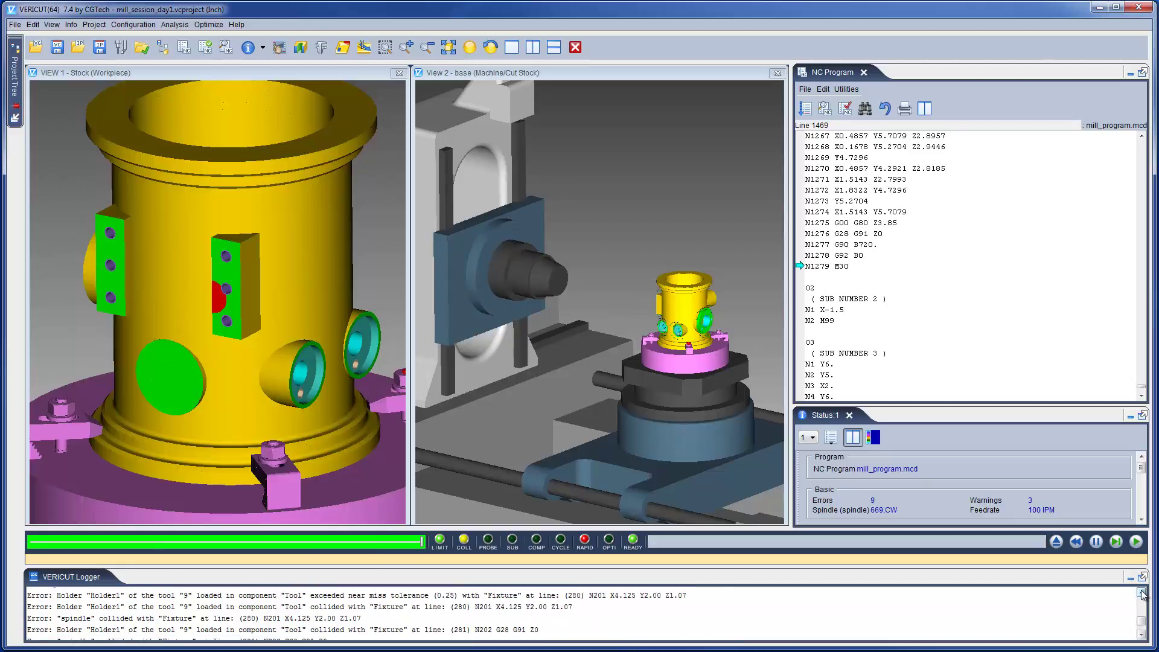
click(670, 596)
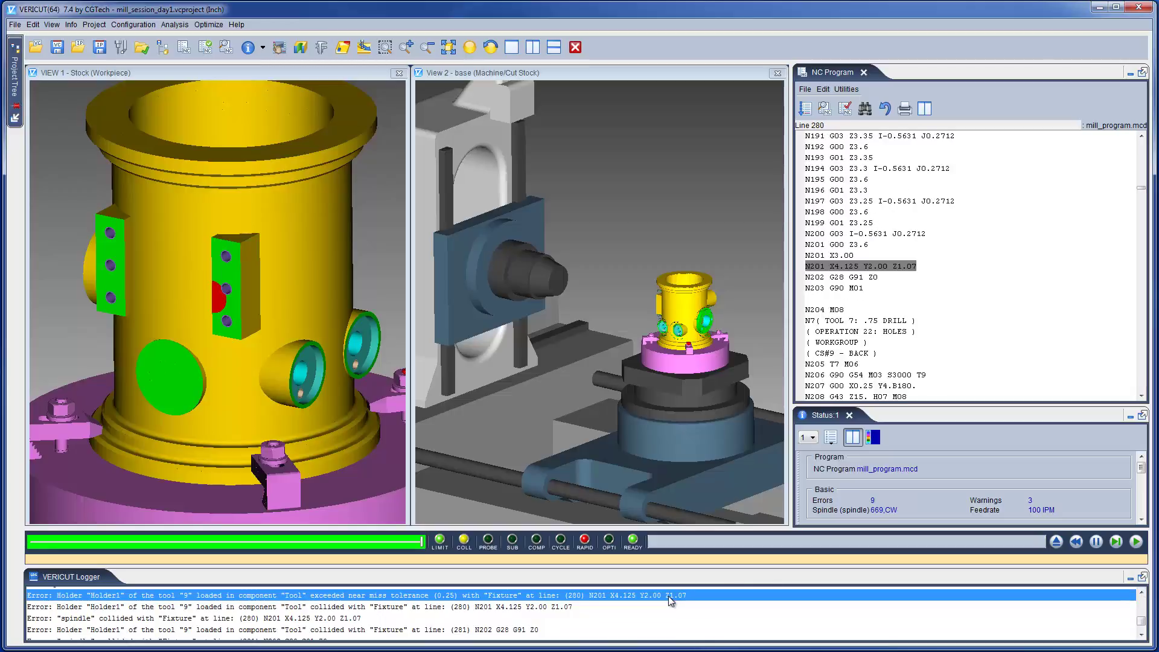